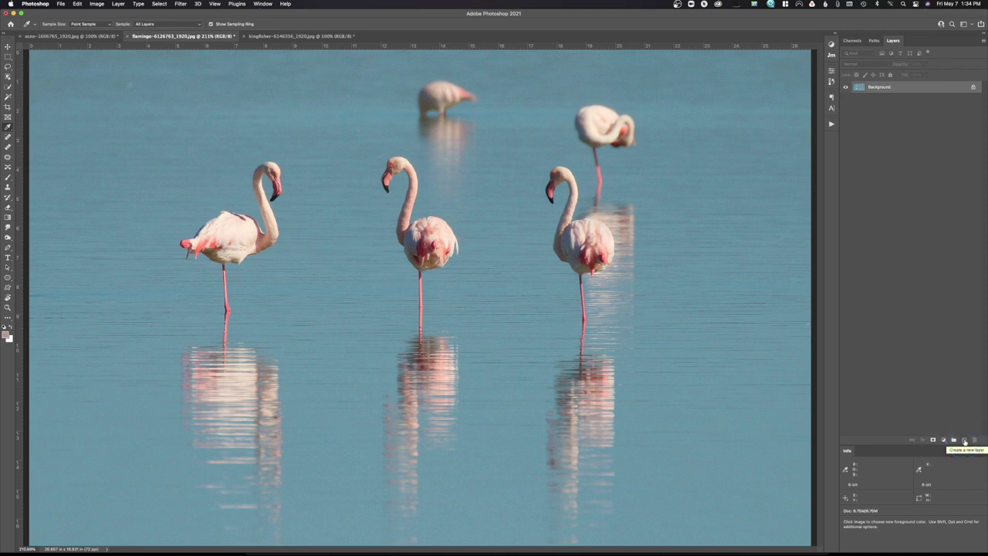
# Add a new empty layer above the flamingo Background and name it 'clone'.
pyautogui.click(963, 440)
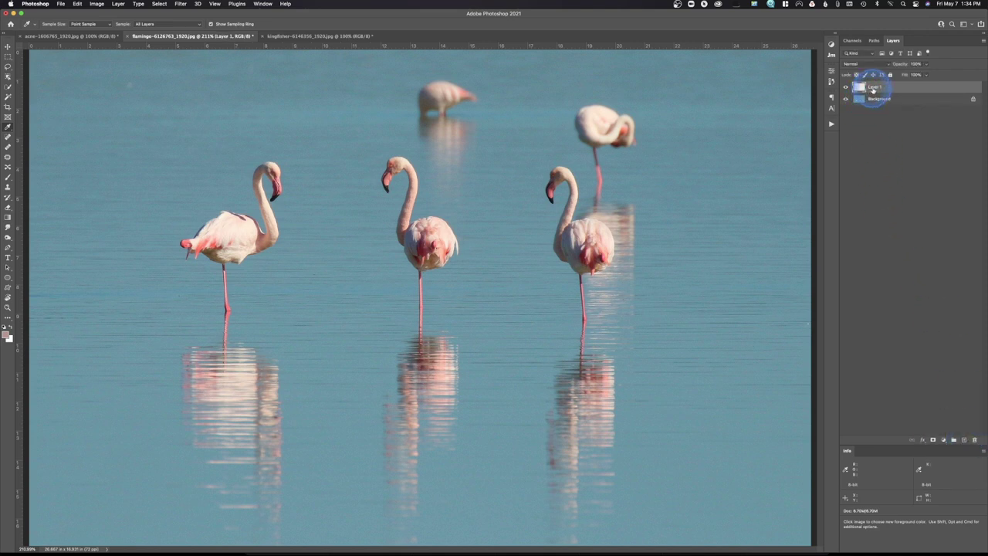
pyautogui.write('clone')
pyautogui.press('Return')
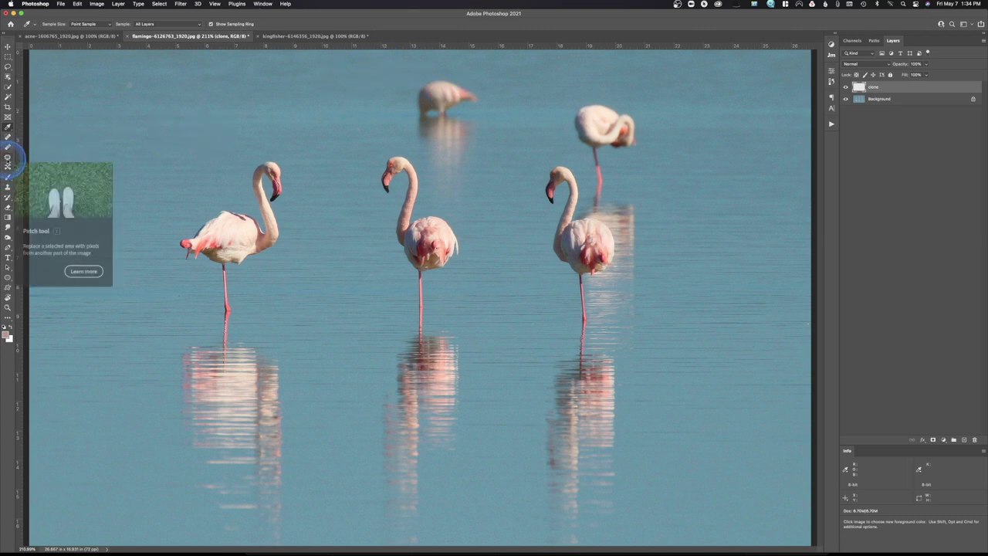
# With the Patch tool, outline the distant flamingo and its reflection and drag the patch onto open water.
pyautogui.click(7, 156)
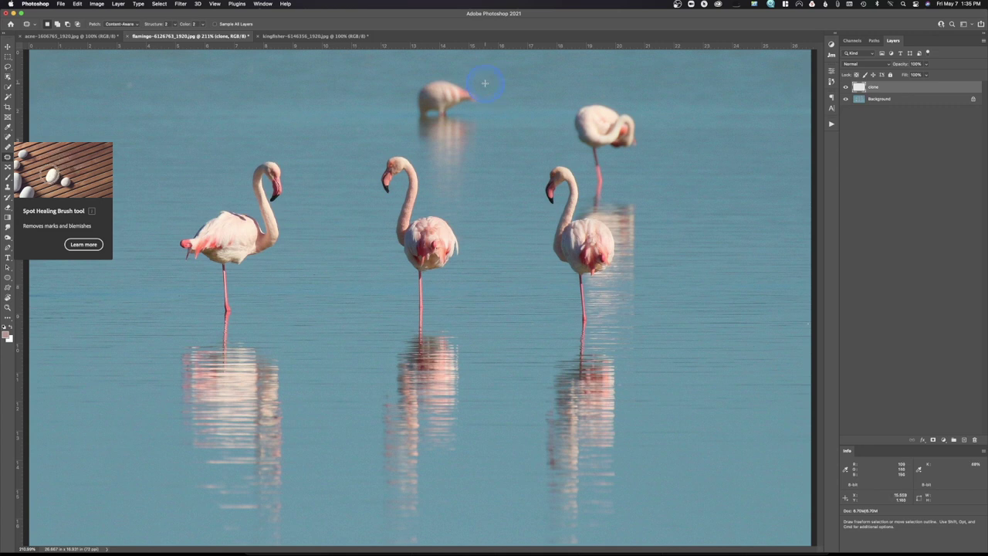
pyautogui.moveTo(484, 83)
pyautogui.mouseDown()
pyautogui.moveTo(409, 77)
pyautogui.moveTo(411, 106)
pyautogui.moveTo(432, 201)
pyautogui.moveTo(489, 185)
pyautogui.mouseUp()
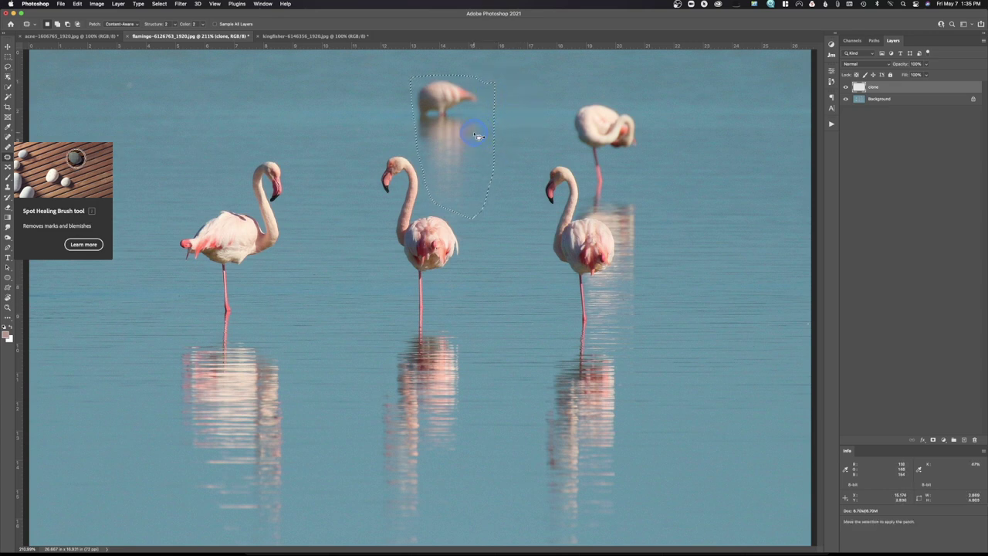
pyautogui.moveTo(476, 136); pyautogui.dragTo(333, 118)
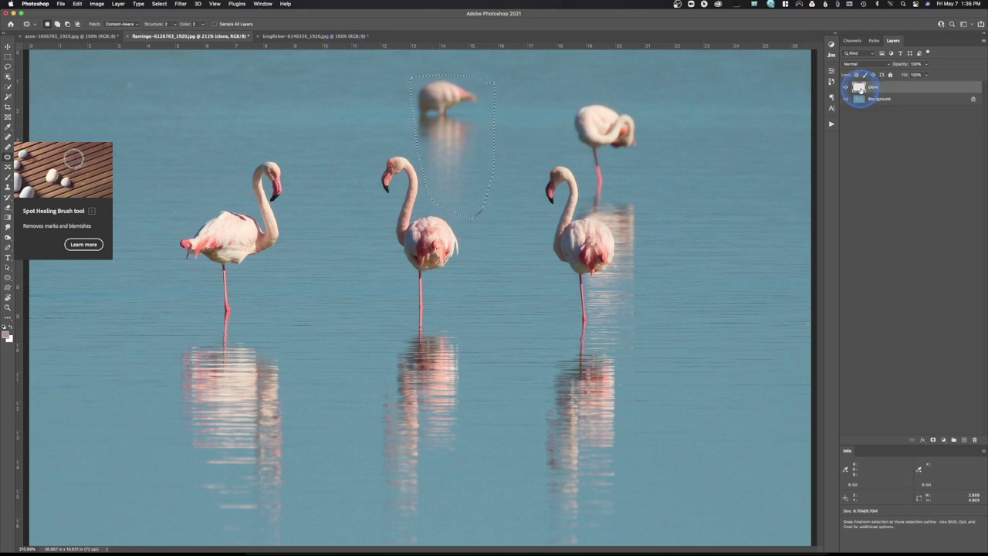
# Set the Patch, Spot Healing and Clone Stamp tools to sample All Layers.
pyautogui.click(213, 24)
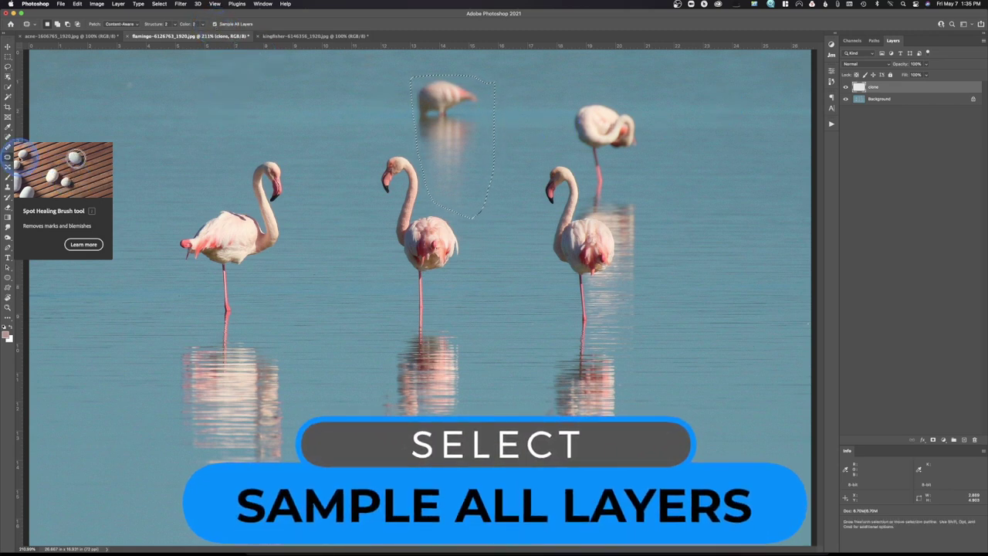
pyautogui.click(8, 158)
pyautogui.click(8, 147)
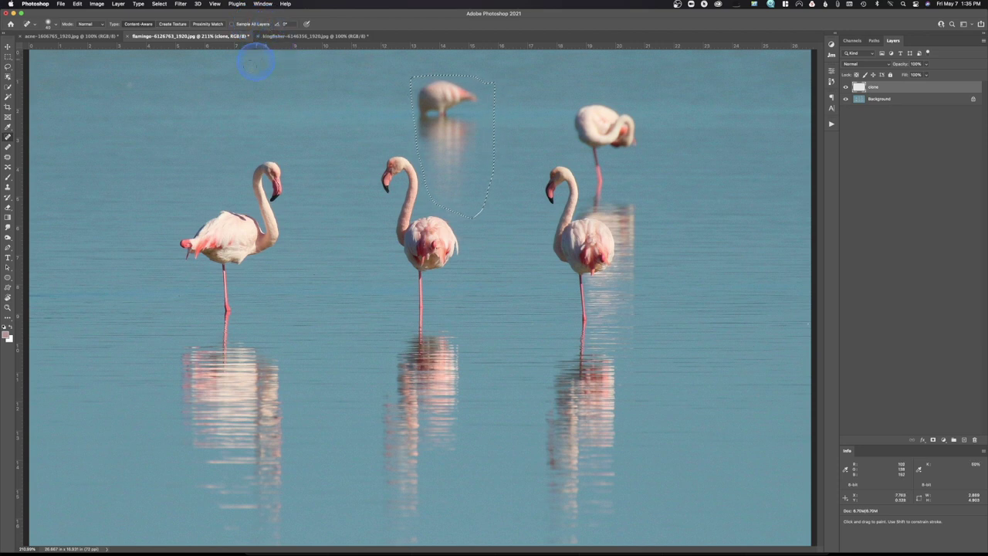
pyautogui.press('s')
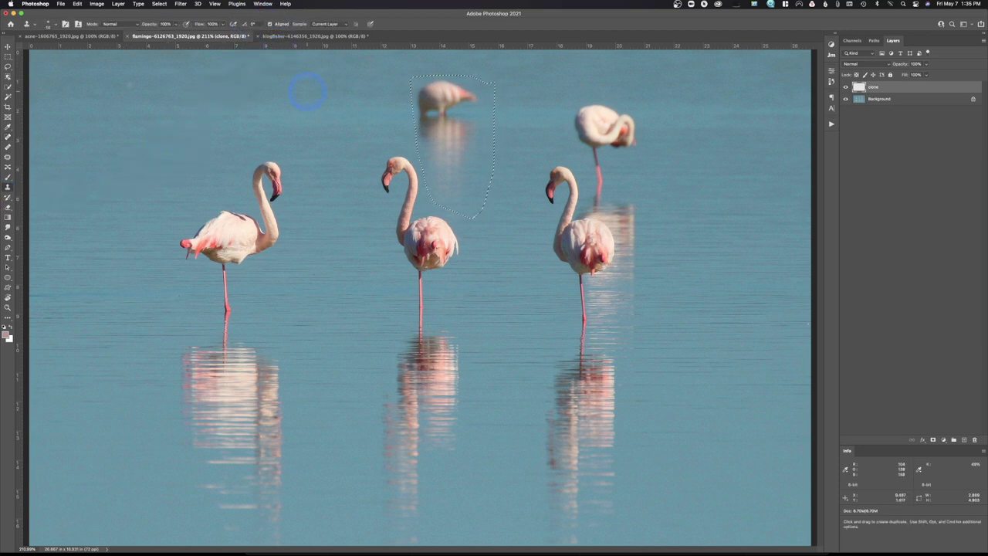
pyautogui.click(330, 25)
pyautogui.click(326, 41)
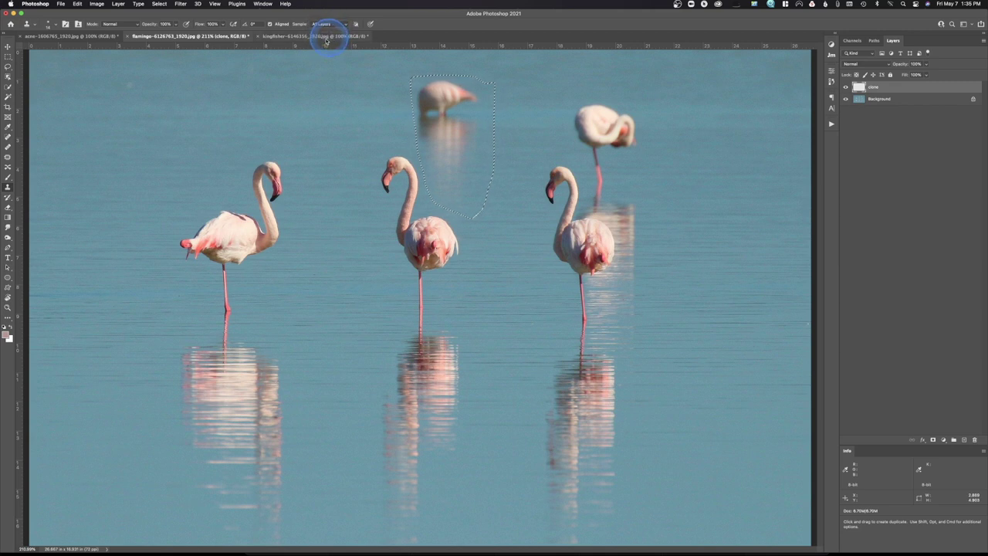
pyautogui.click(8, 157)
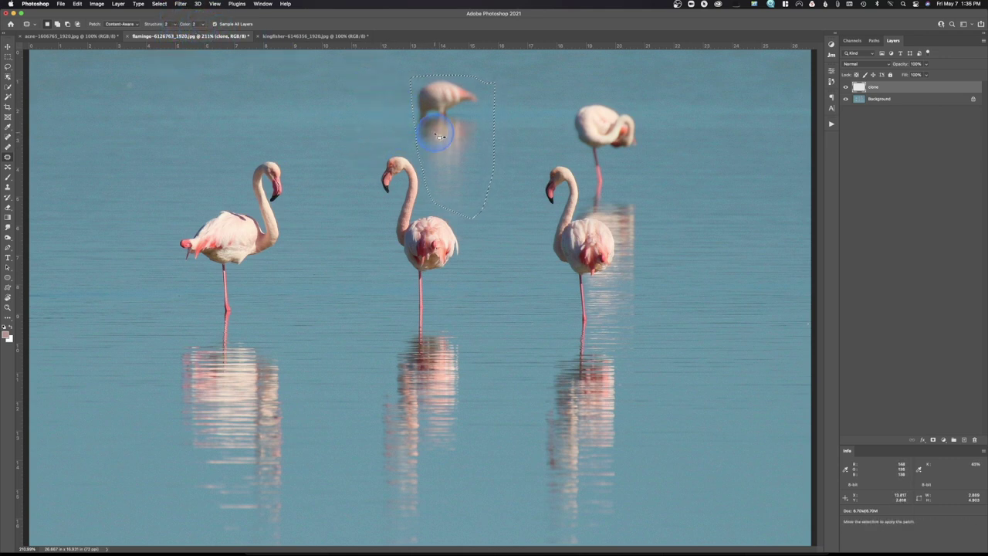
pyautogui.moveTo(454, 133); pyautogui.dragTo(115, 121)
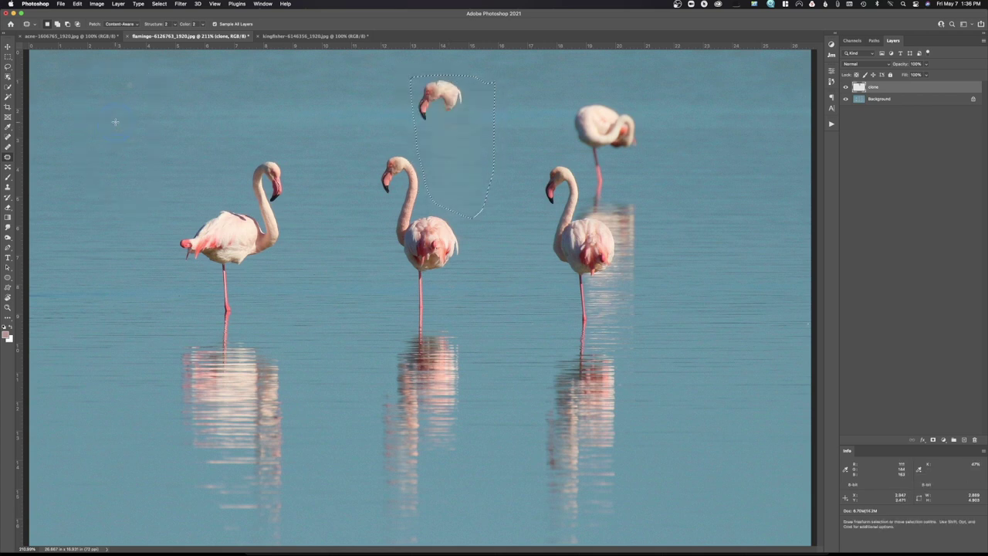
pyautogui.moveTo(473, 106); pyautogui.dragTo(474, 106)
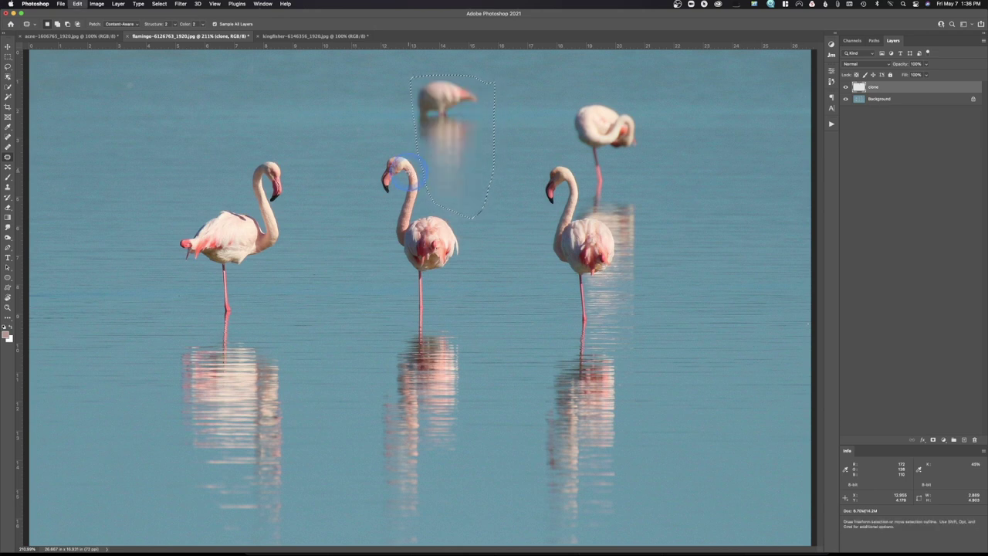
pyautogui.moveTo(496, 118); pyautogui.dragTo(726, 117)
pyautogui.press('Escape')
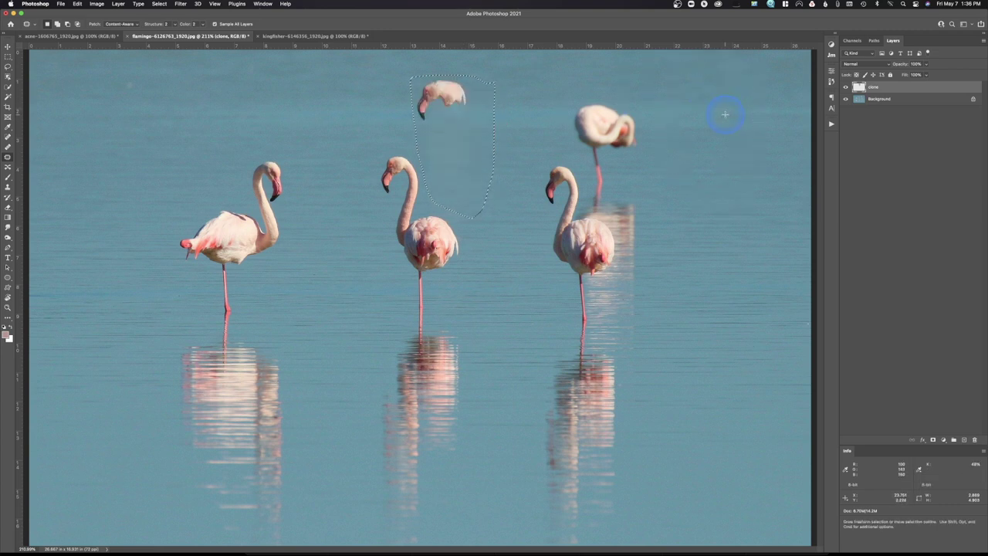
pyautogui.click(349, 100)
pyautogui.moveTo(471, 113)
pyautogui.mouseDown()
pyautogui.moveTo(470, 79)
pyautogui.moveTo(541, 95)
pyautogui.moveTo(529, 103)
pyautogui.mouseUp()
pyautogui.click(529, 104)
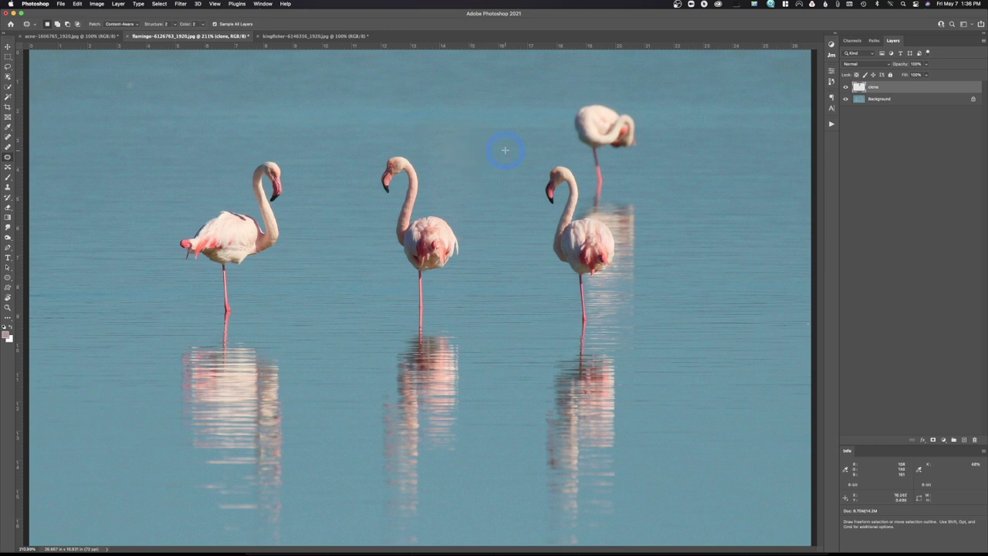
pyautogui.press('super+z')
pyautogui.press('super+z')
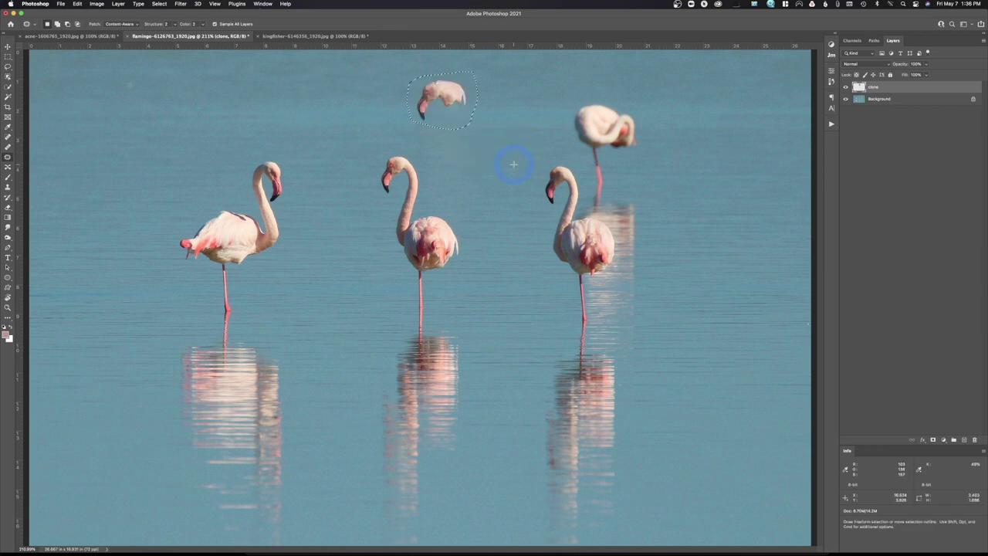
pyautogui.press('super+z')
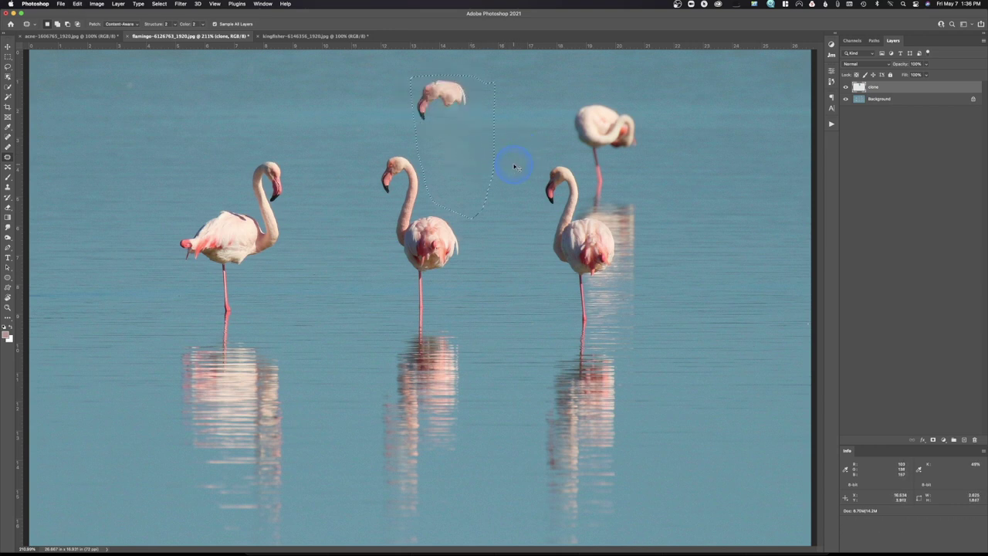
pyautogui.press('super+z')
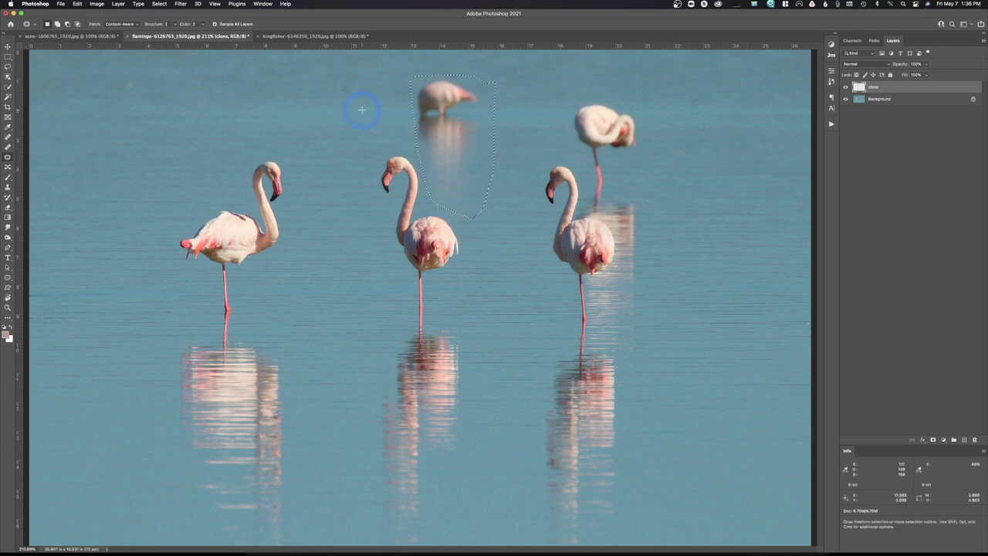
# Redraw the selection around the far flamingo and reflection and launch Edit > Content-Aware Fill.
pyautogui.press('super+d')
pyautogui.moveTo(408, 87)
pyautogui.mouseDown()
pyautogui.moveTo(425, 178)
pyautogui.moveTo(456, 206)
pyautogui.moveTo(470, 191)
pyautogui.moveTo(489, 97)
pyautogui.moveTo(469, 78)
pyautogui.moveTo(416, 80)
pyautogui.mouseUp()
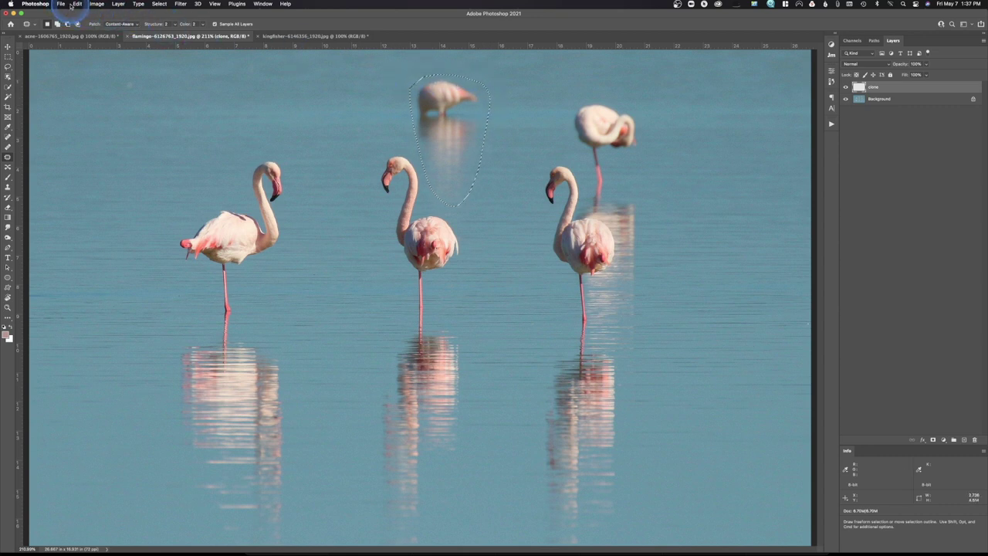
pyautogui.click(76, 5)
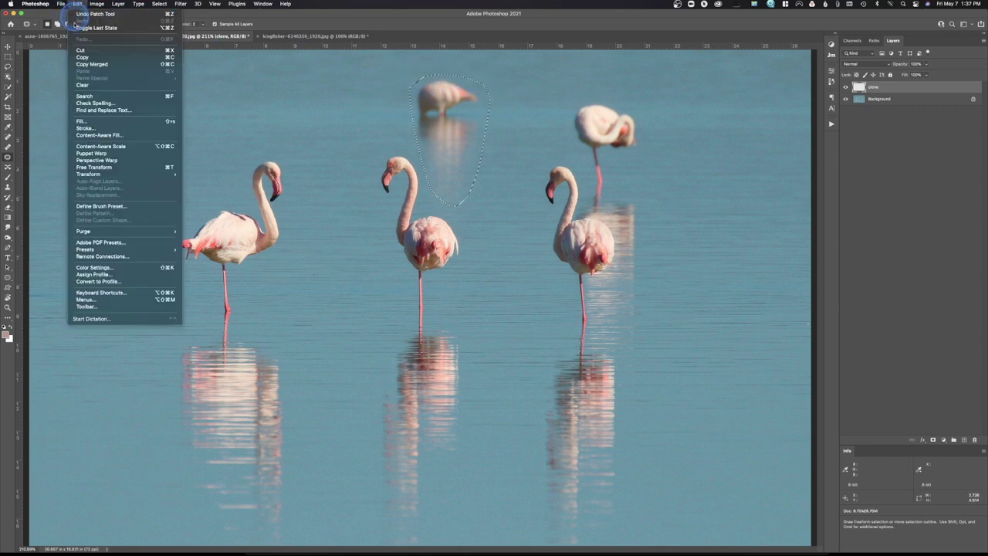
pyautogui.click(87, 139)
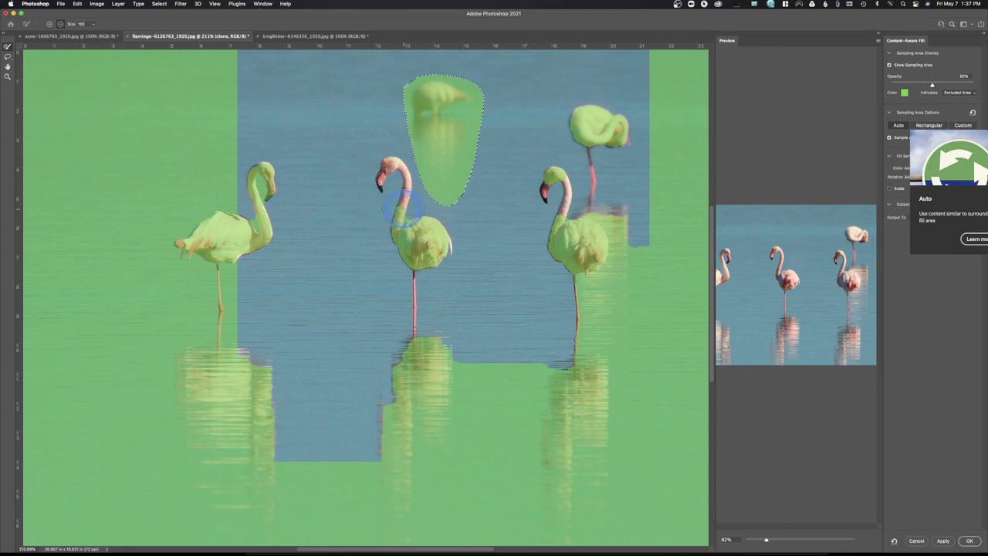
pyautogui.click(50, 25)
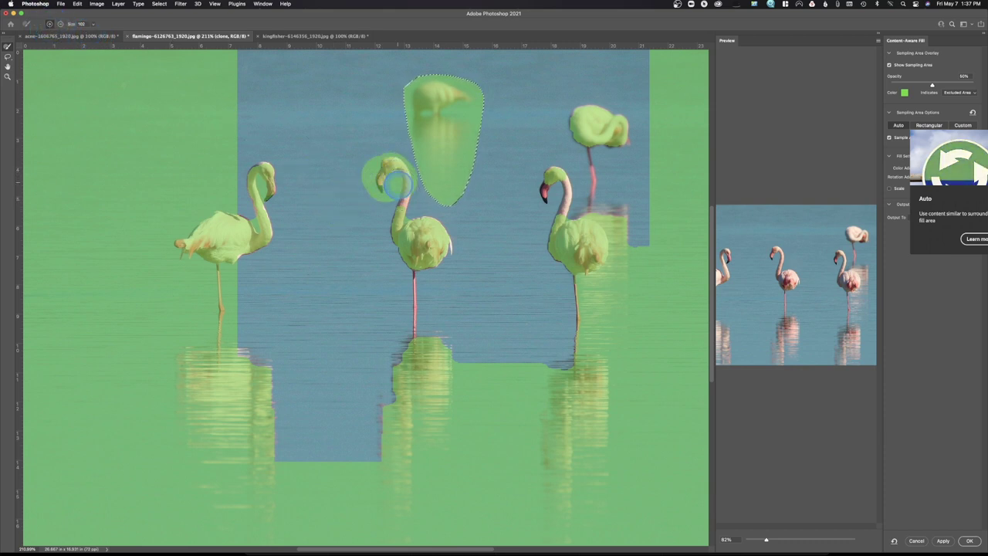
# Paint the middle flamingo's head out of the sampling area and apply the water fill.
pyautogui.moveTo(386, 178); pyautogui.dragTo(396, 220)
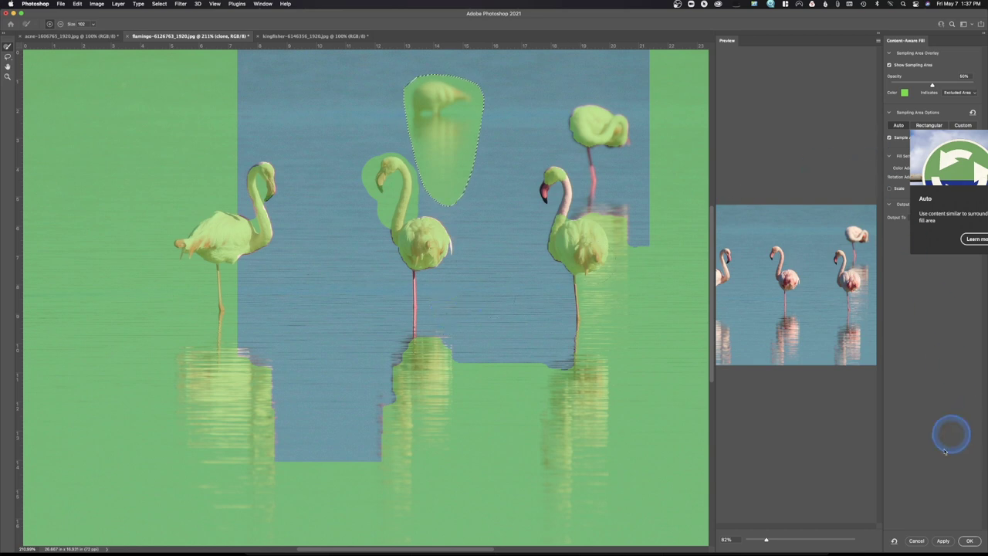
pyautogui.click(969, 540)
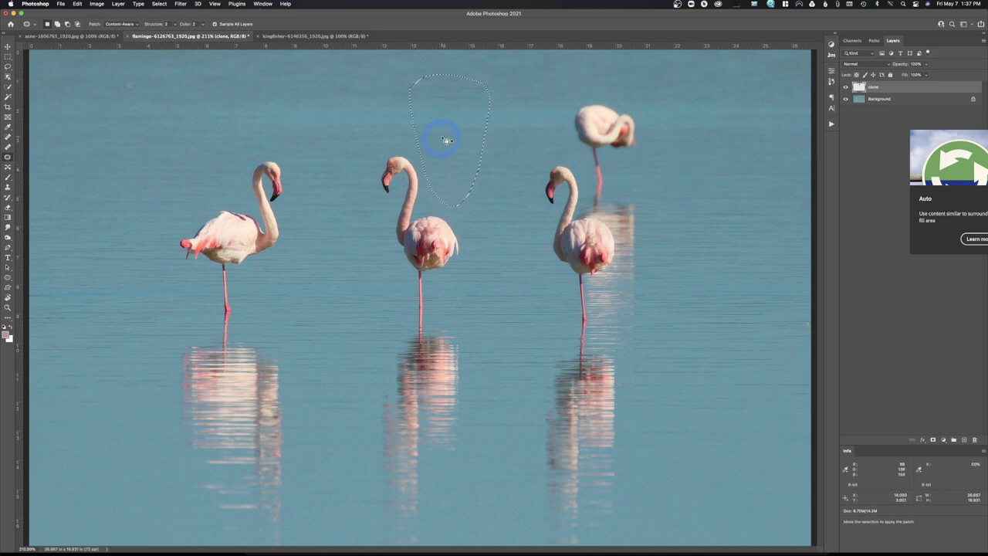
# Deselect, toggle the clone layer off and on to compare, then switch to the zoomed kingfisher photo.
pyautogui.press('super+d')
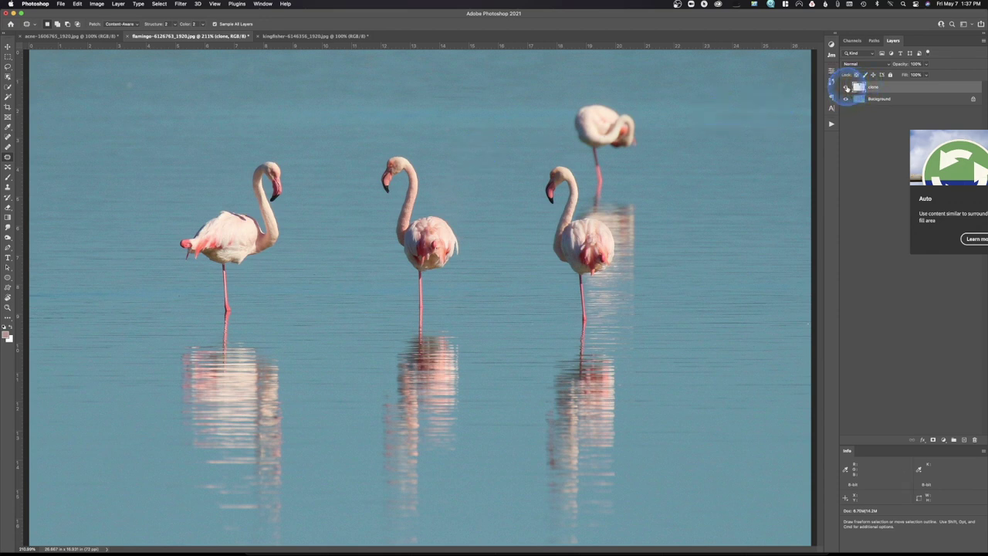
pyautogui.click(846, 88)
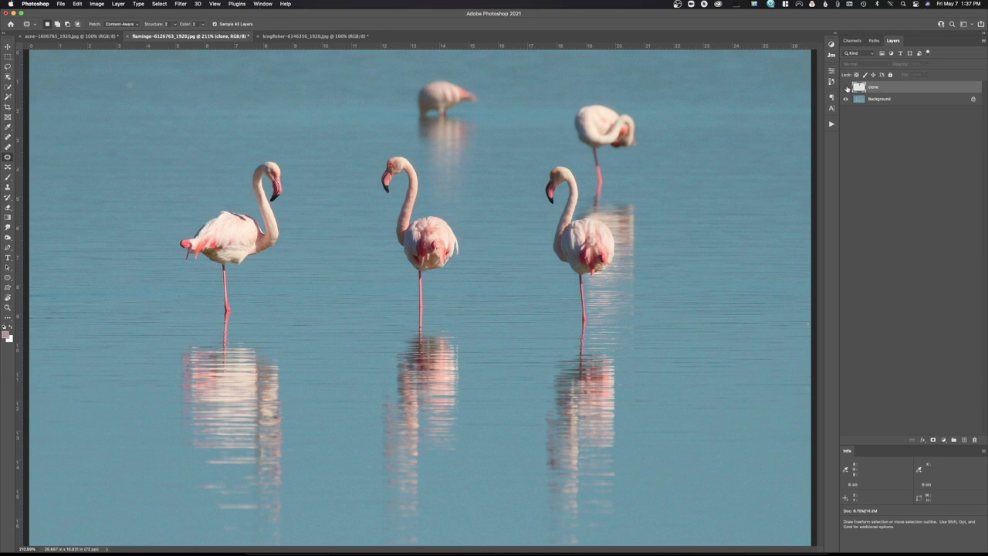
pyautogui.click(847, 87)
pyautogui.click(860, 92)
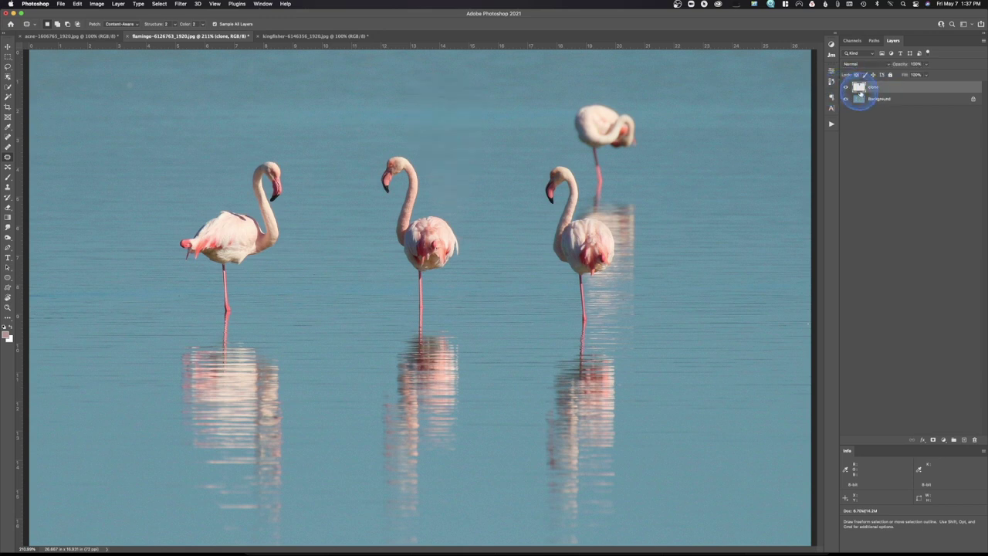
pyautogui.click(296, 39)
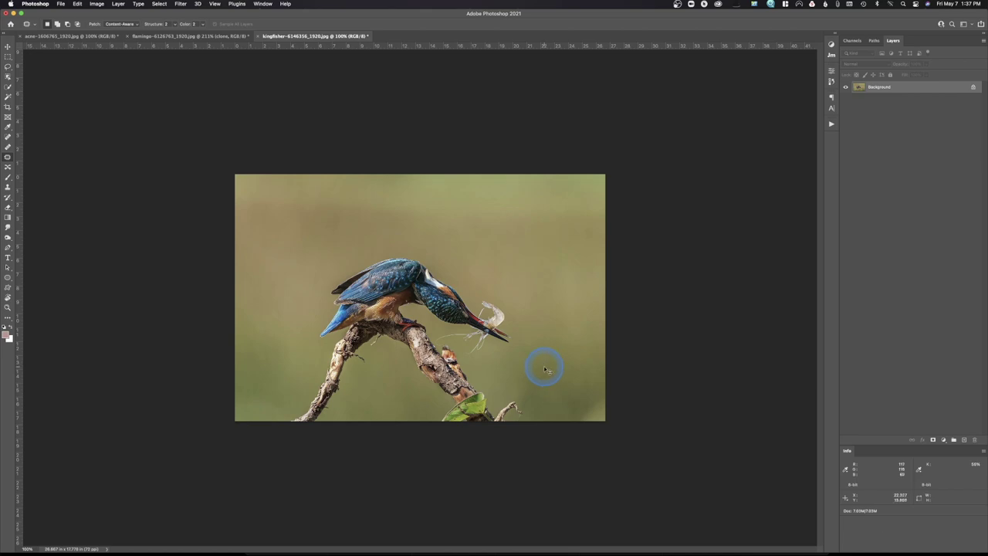
pyautogui.press('super+equal')
pyautogui.press('super+equal')
# Pan to the branch beside the kingfisher's beak and pick the Clone Stamp tool.
pyautogui.moveTo(540, 359); pyautogui.dragTo(469, 121)
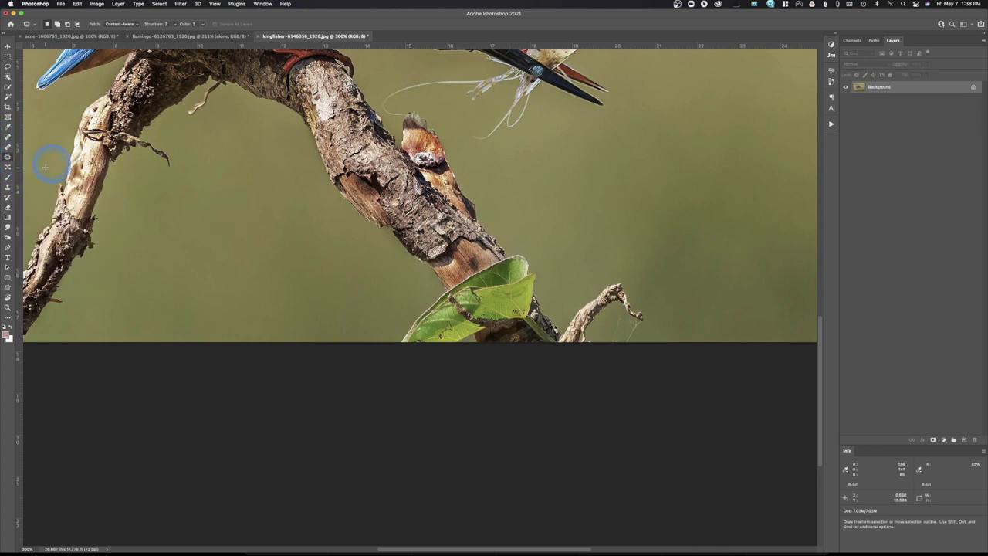
pyautogui.click(8, 187)
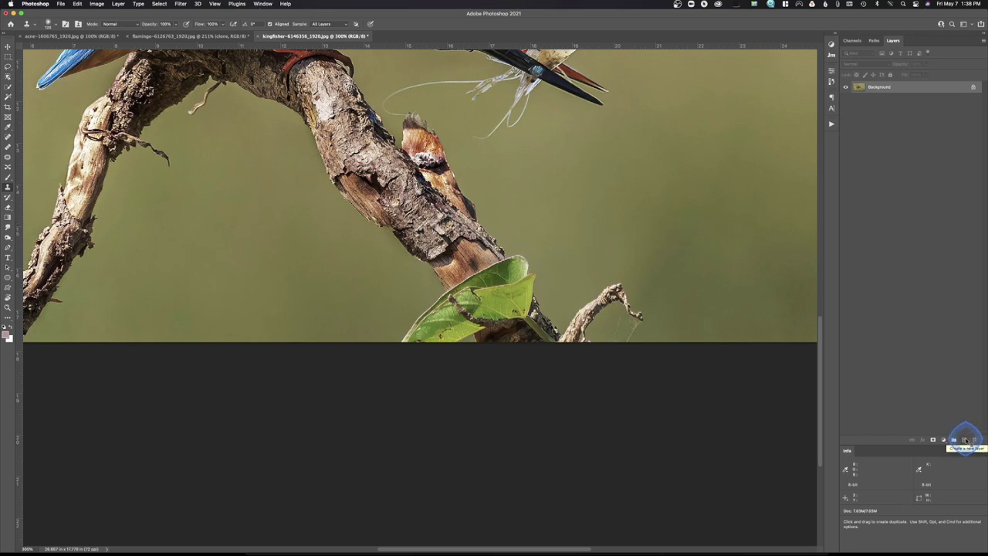
# Add a new empty layer to the kingfisher photo named 'clone'.
pyautogui.click(963, 440)
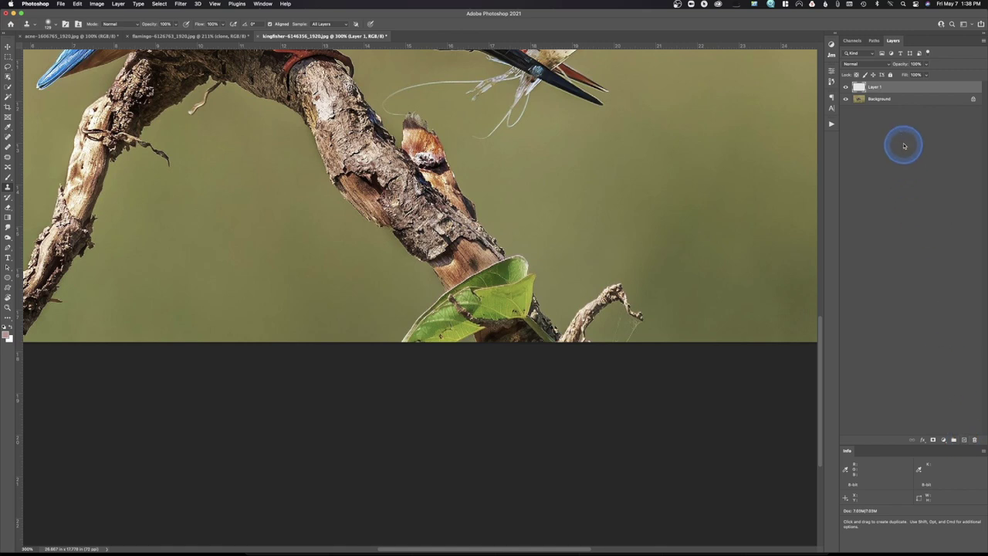
pyautogui.doubleClick(877, 89)
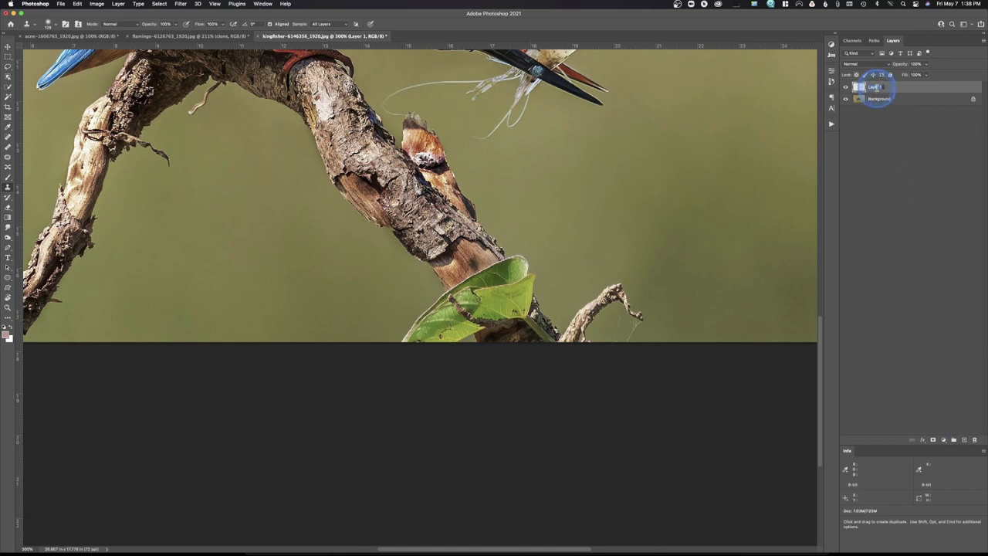
pyautogui.write('clone')
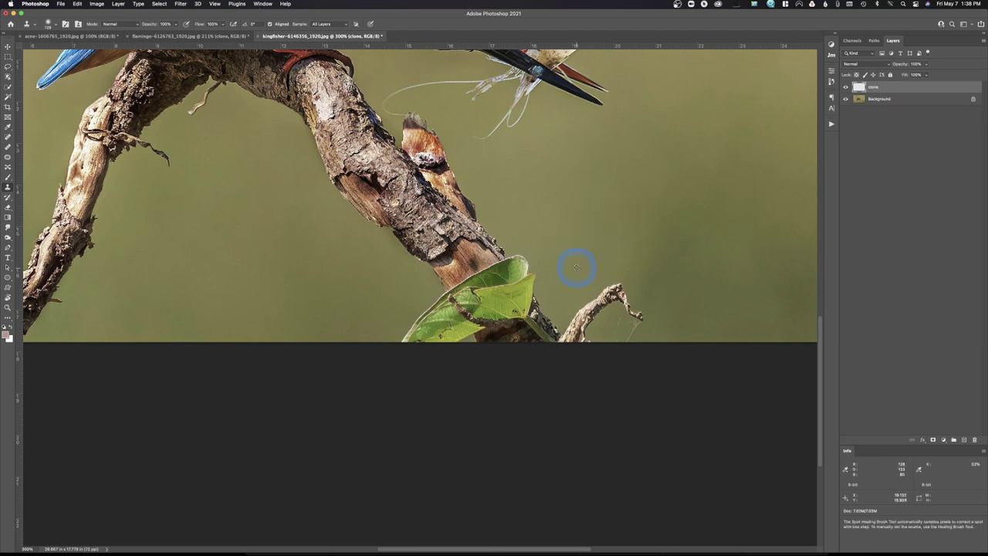
# Clone-stamp background over the twig beside the leaf, compare with the layer toggled, then move to the acne photo.
pyautogui.moveTo(577, 267)
pyautogui.mouseDown()
pyautogui.moveTo(584, 319)
pyautogui.moveTo(607, 308)
pyautogui.moveTo(628, 269)
pyautogui.moveTo(631, 308)
pyautogui.mouseUp()
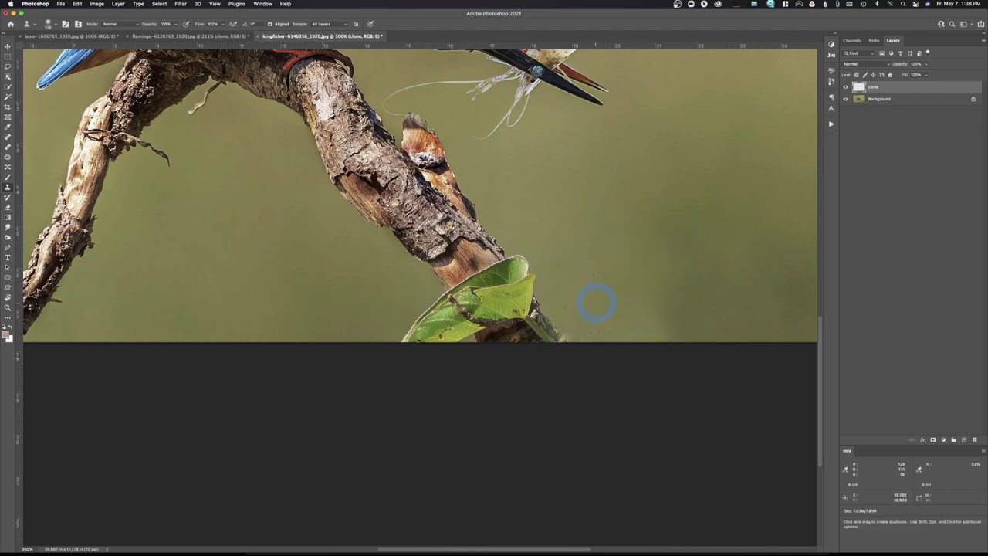
pyautogui.moveTo(553, 307); pyautogui.dragTo(501, 331)
pyautogui.click(585, 299)
pyautogui.press('super+1')
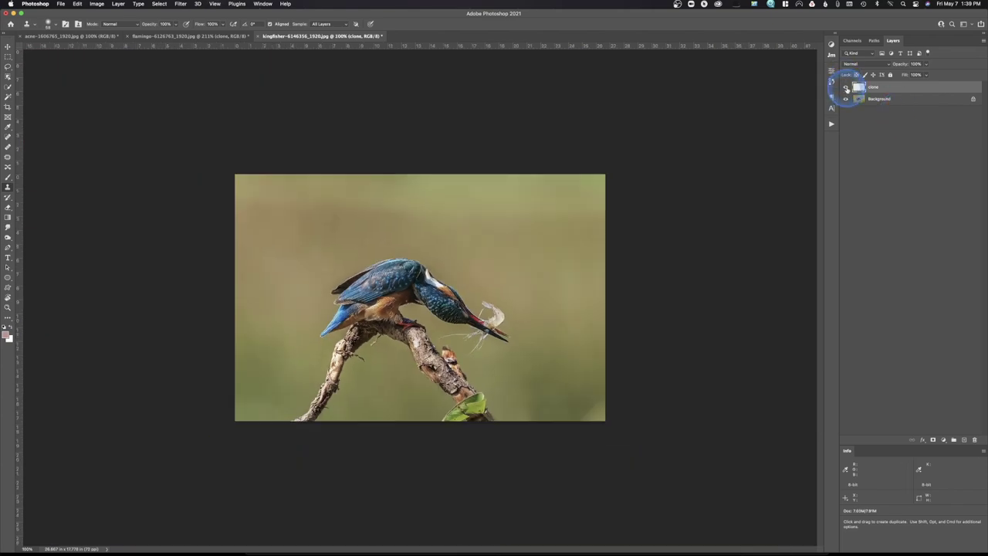
pyautogui.click(847, 88)
pyautogui.click(847, 89)
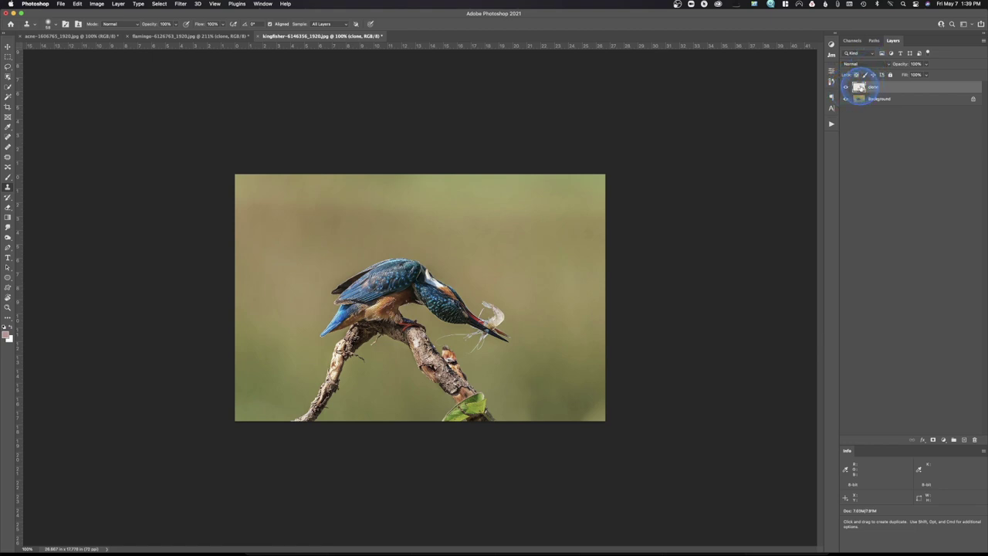
pyautogui.click(69, 36)
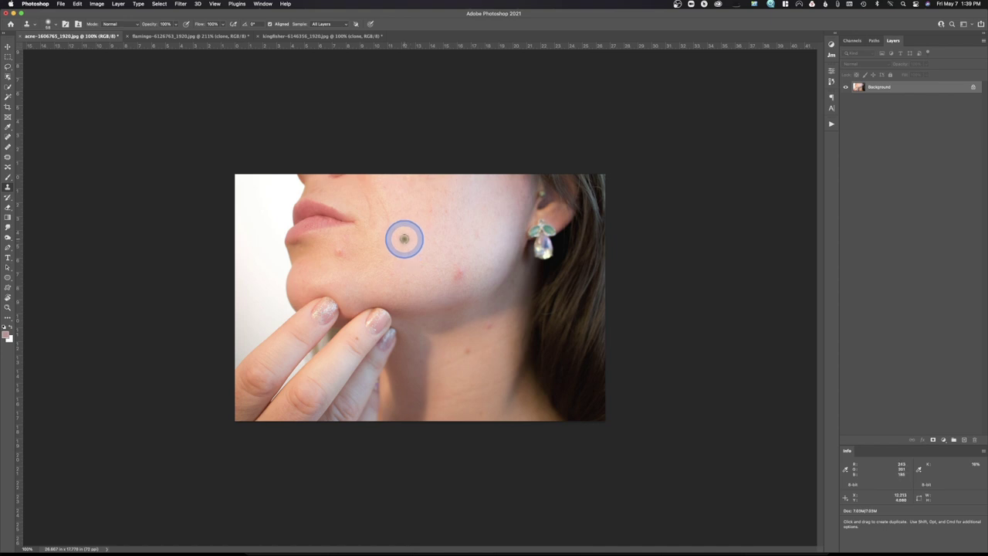
# Zoom in on the acne face, try a Clone Stamp stroke on the cheek, and add Layer 1.
pyautogui.press('super+equal')
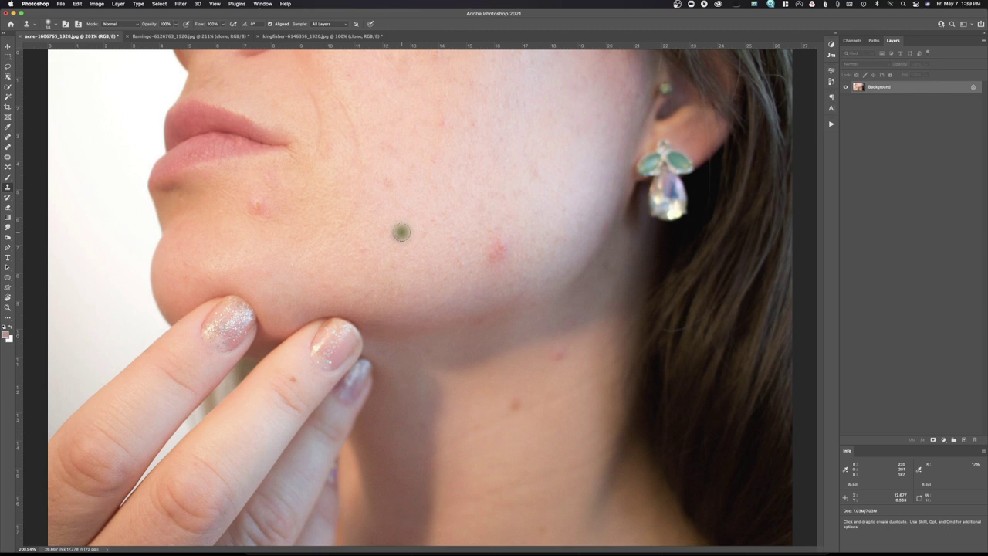
pyautogui.moveTo(401, 232)
pyautogui.mouseDown()
pyautogui.moveTo(433, 170)
pyautogui.moveTo(465, 196)
pyautogui.moveTo(268, 192)
pyautogui.moveTo(445, 222)
pyautogui.moveTo(488, 247)
pyautogui.mouseUp()
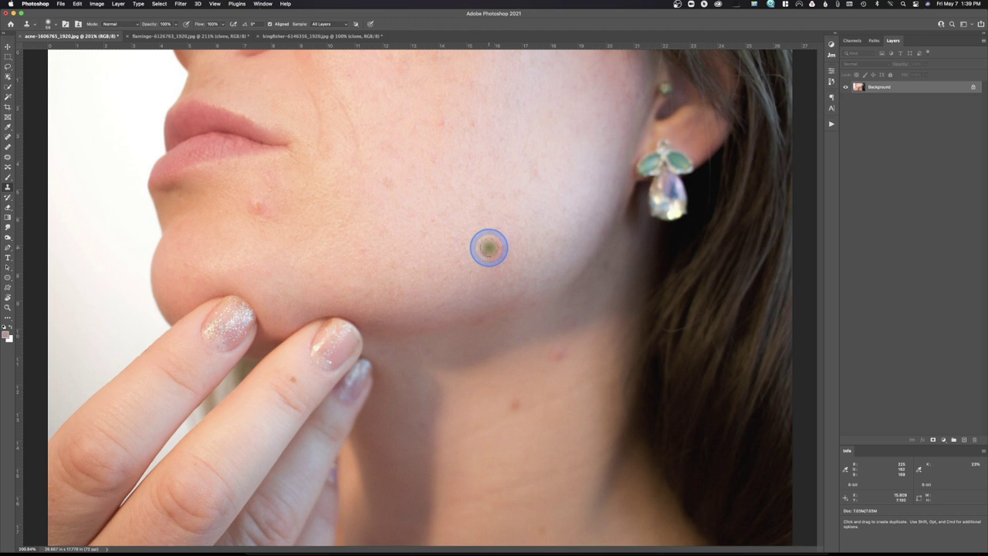
pyautogui.click(966, 441)
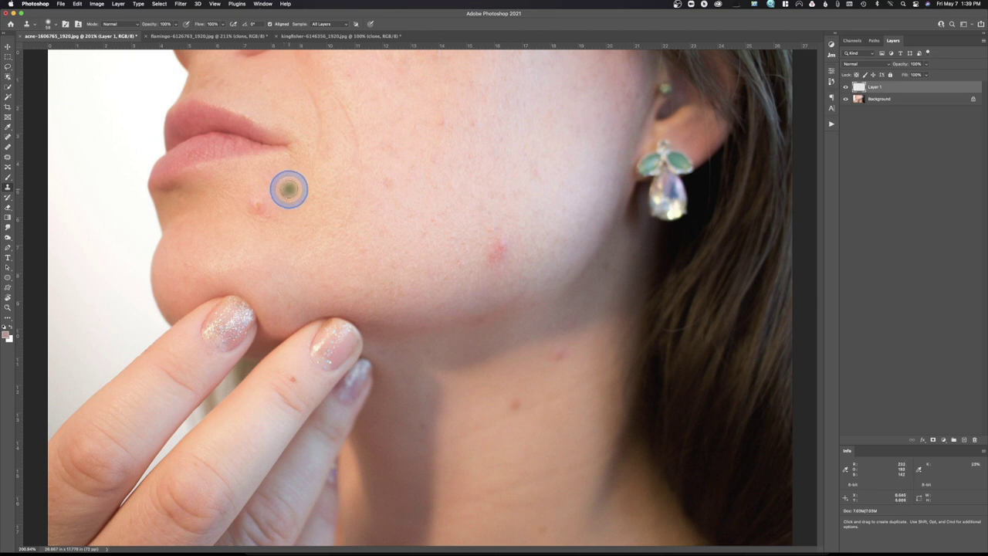
# Clone clean skin over the chin blemish, then set the Spot Healing Brush to sample all layers.
pyautogui.keyDown('alt'); pyautogui.click(285, 190); pyautogui.keyUp('alt')
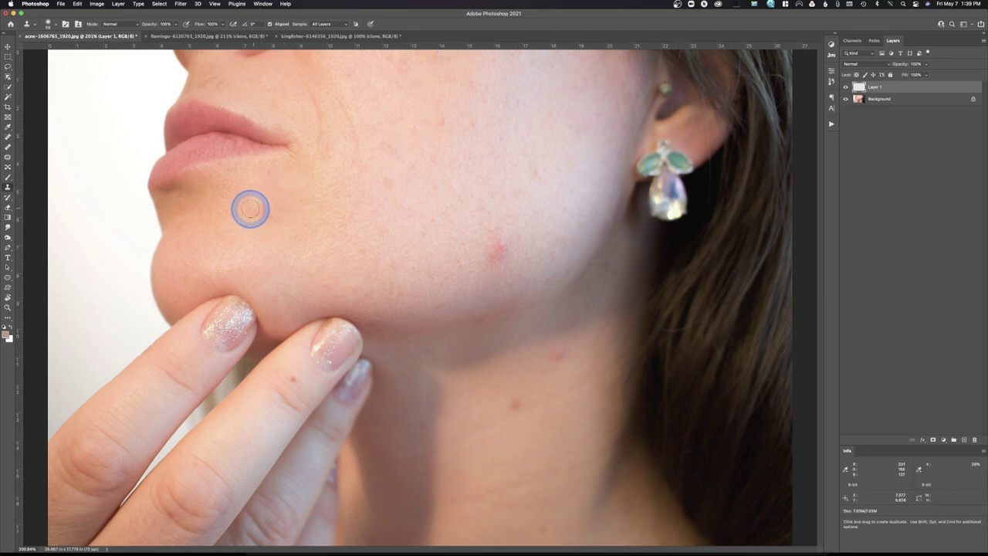
pyautogui.moveTo(250, 208); pyautogui.dragTo(260, 205)
pyautogui.click(9, 137)
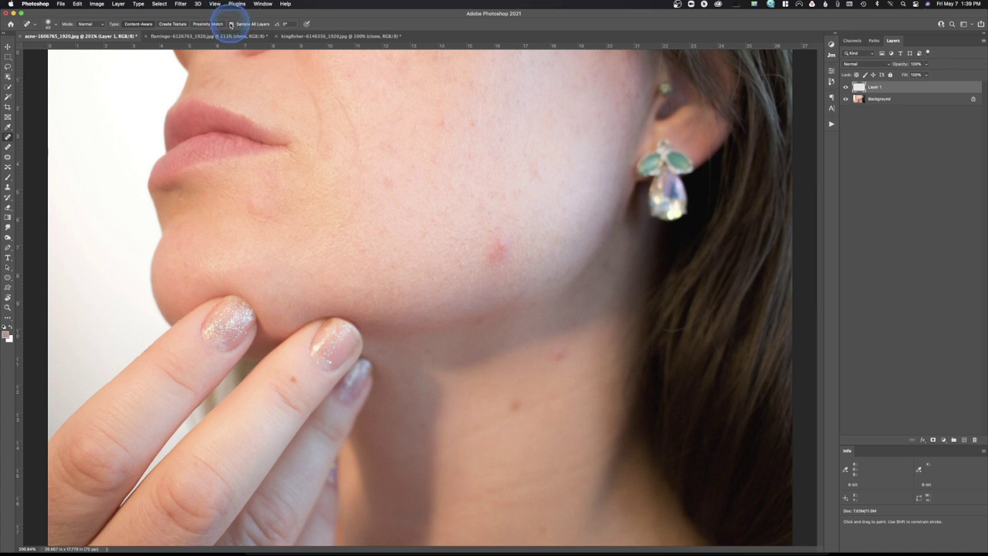
pyautogui.click(230, 23)
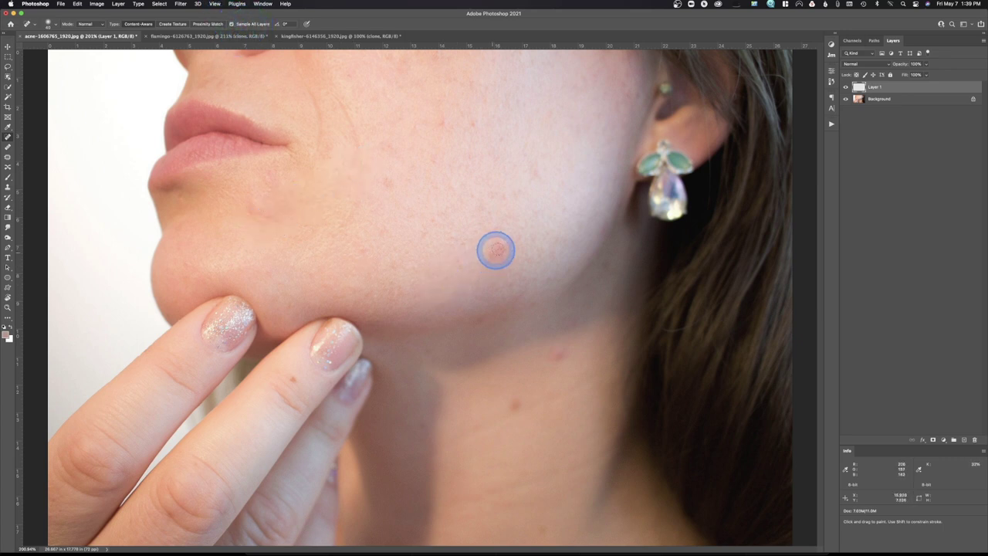
# Spot-heal the red blemishes on the cheek, neck and finger.
pyautogui.moveTo(495, 241)
pyautogui.mouseDown()
pyautogui.moveTo(488, 258)
pyautogui.moveTo(498, 248)
pyautogui.mouseUp()
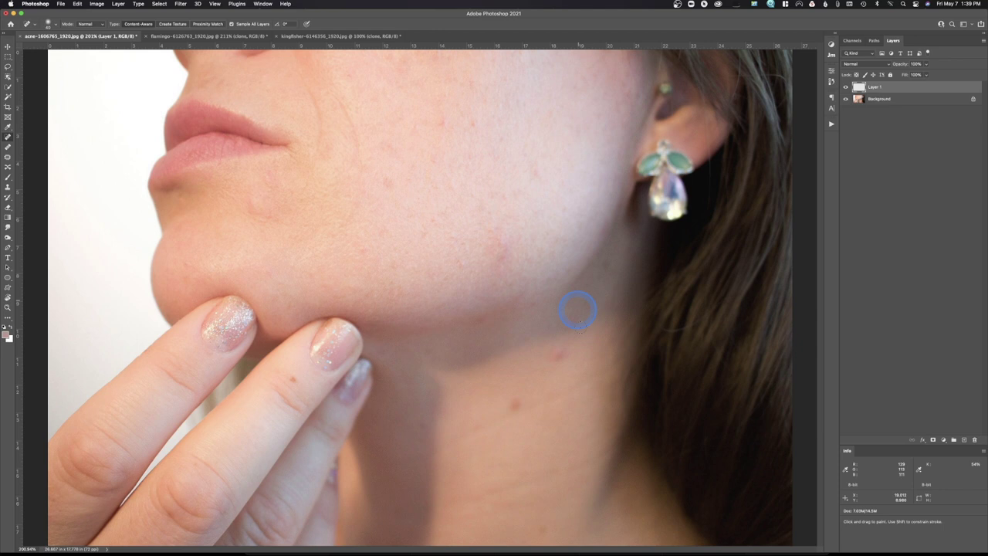
pyautogui.moveTo(568, 348); pyautogui.dragTo(549, 357)
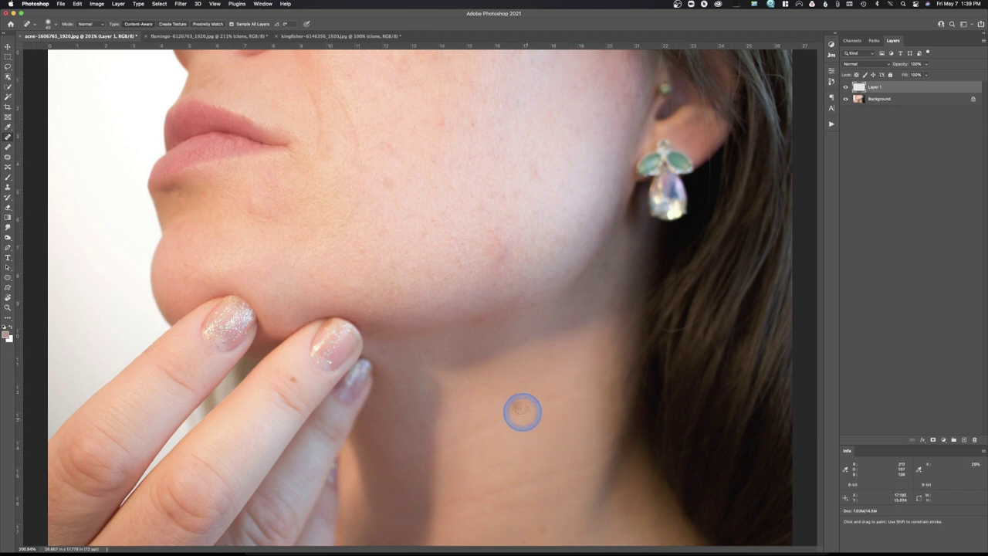
pyautogui.moveTo(522, 411); pyautogui.dragTo(511, 405)
pyautogui.moveTo(287, 377); pyautogui.dragTo(298, 386)
pyautogui.moveTo(381, 174); pyautogui.dragTo(379, 186)
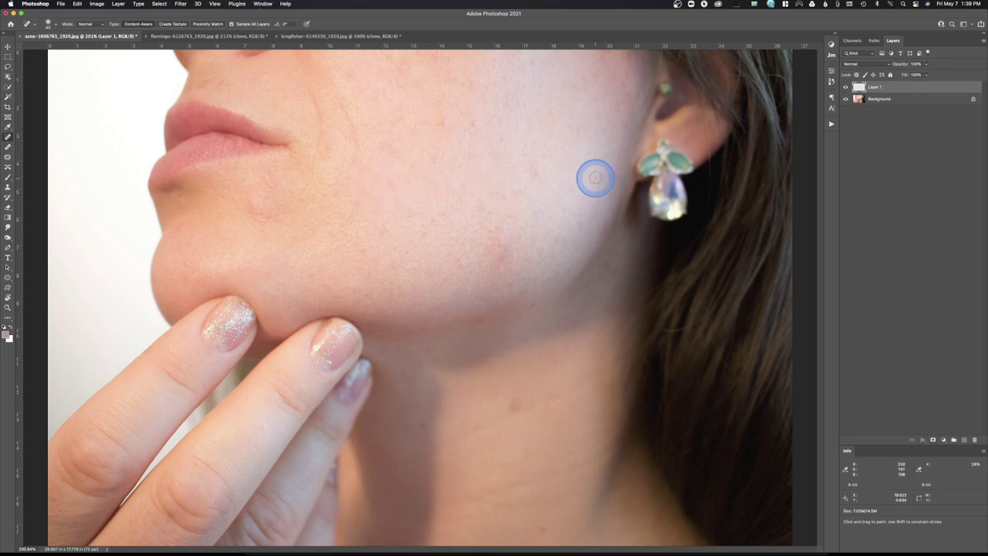
pyautogui.moveTo(542, 169); pyautogui.dragTo(534, 171)
pyautogui.moveTo(474, 122); pyautogui.dragTo(474, 131)
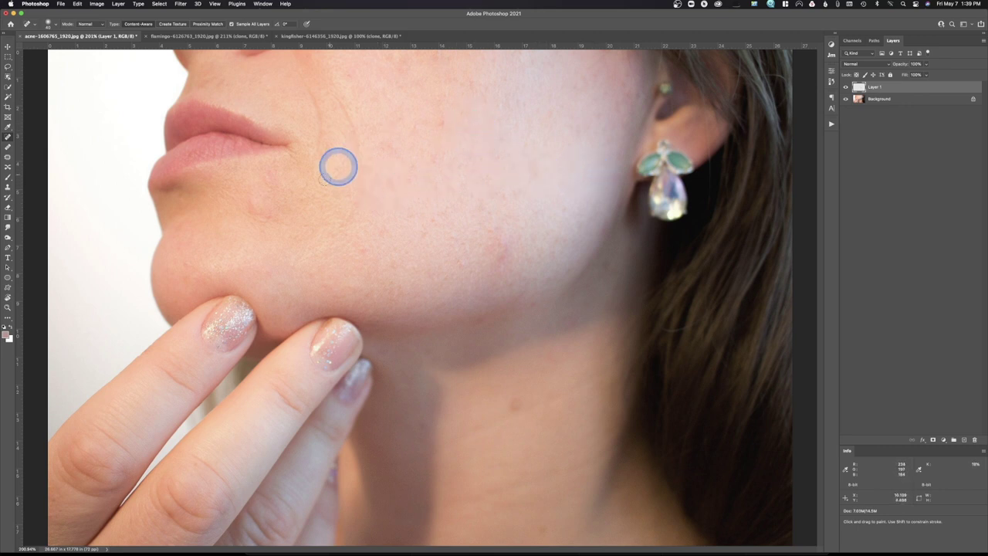
# Spot-heal the remaining spots on the jaw, chin, neck mole and lower cheek.
pyautogui.moveTo(255, 210); pyautogui.dragTo(271, 217)
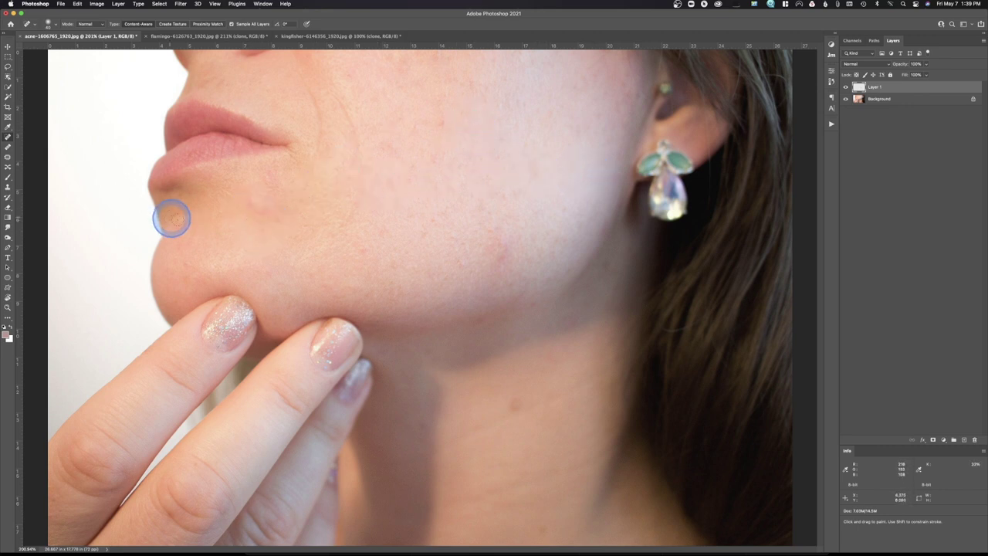
pyautogui.click(171, 220)
pyautogui.moveTo(260, 179)
pyautogui.mouseDown()
pyautogui.moveTo(265, 172)
pyautogui.moveTo(251, 197)
pyautogui.mouseUp()
pyautogui.click(252, 202)
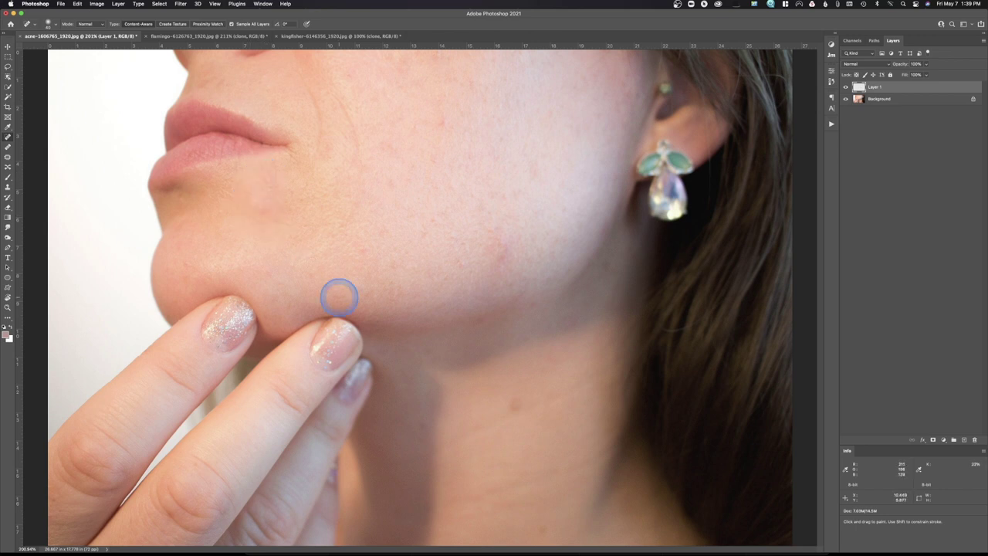
pyautogui.moveTo(519, 404); pyautogui.dragTo(517, 398)
pyautogui.moveTo(421, 453); pyautogui.dragTo(544, 405)
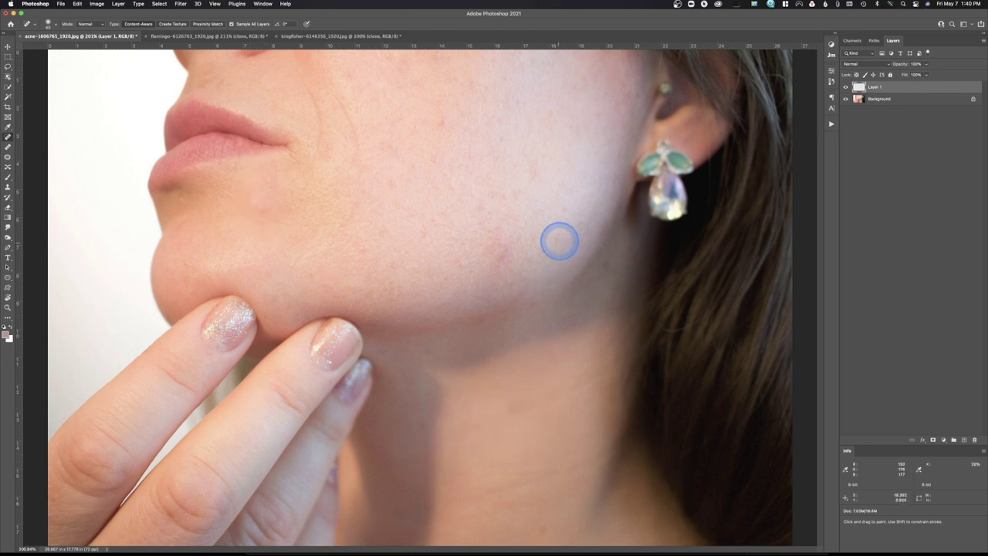
pyautogui.moveTo(501, 249); pyautogui.dragTo(501, 262)
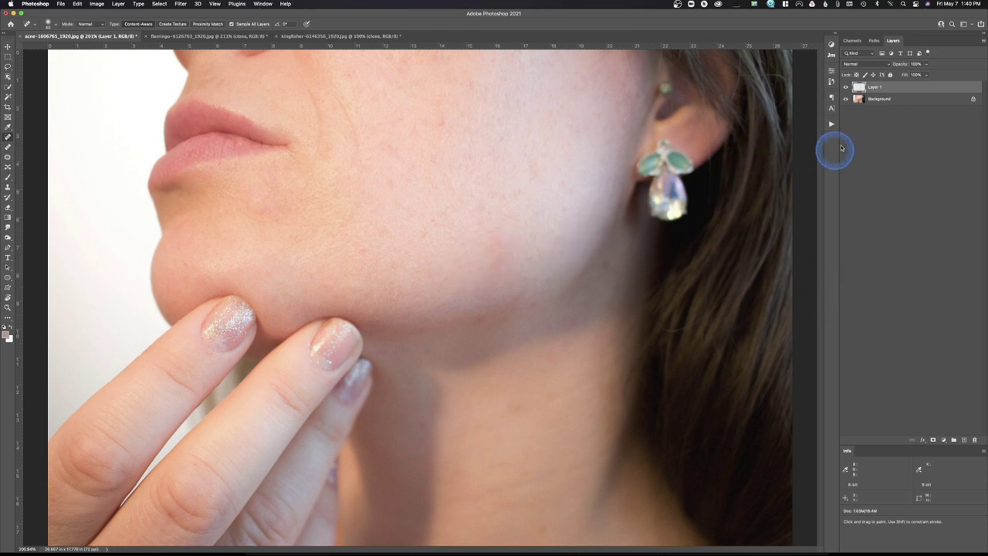
pyautogui.click(846, 87)
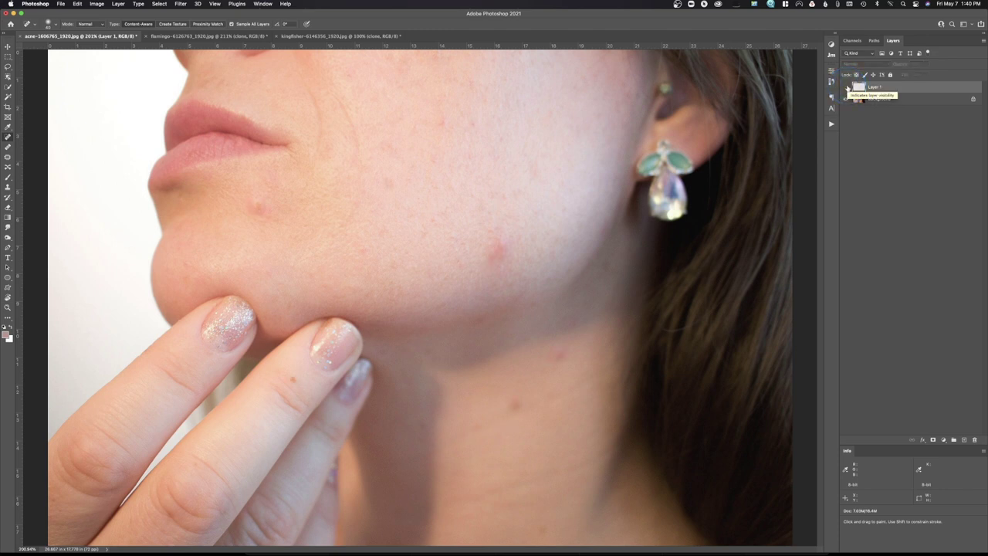
pyautogui.click(848, 88)
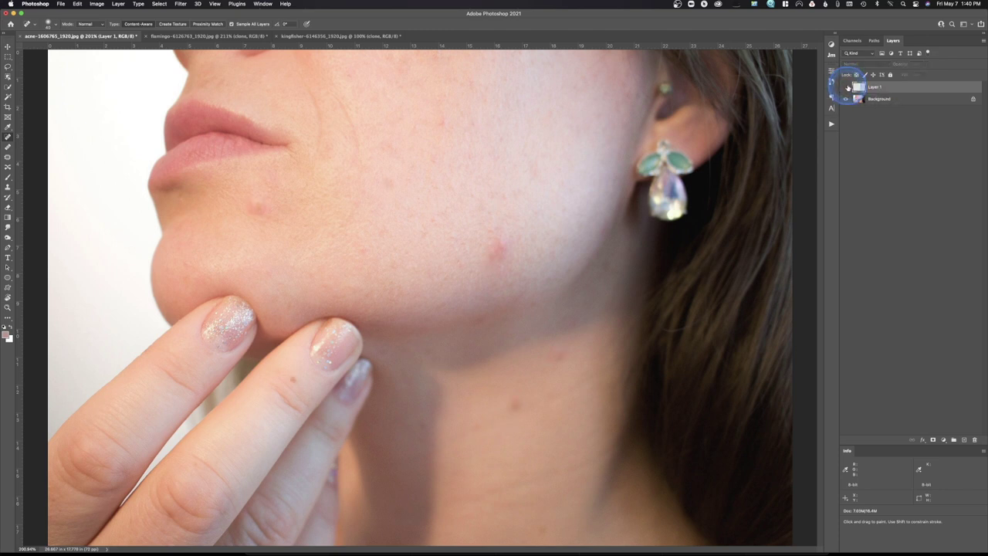
pyautogui.click(887, 92)
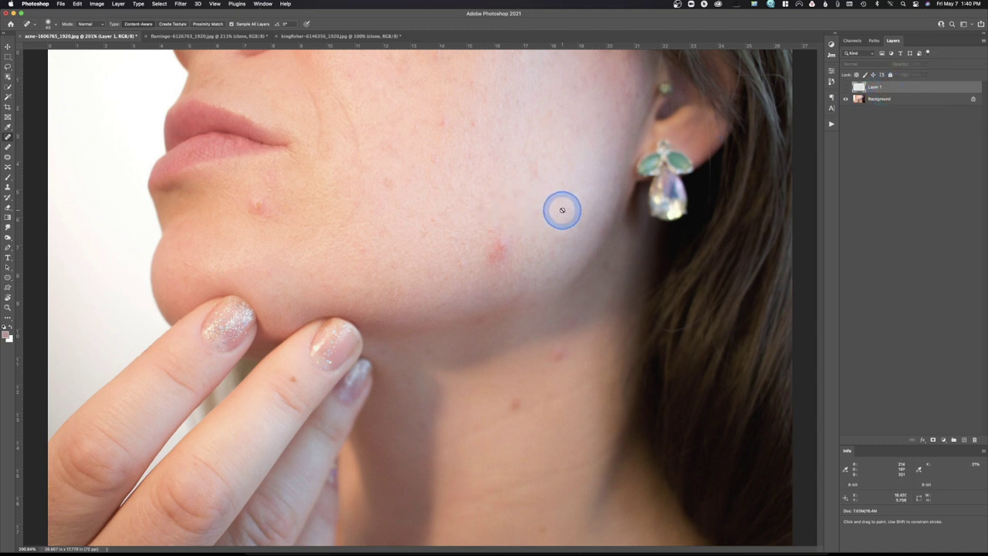
pyautogui.click(560, 204)
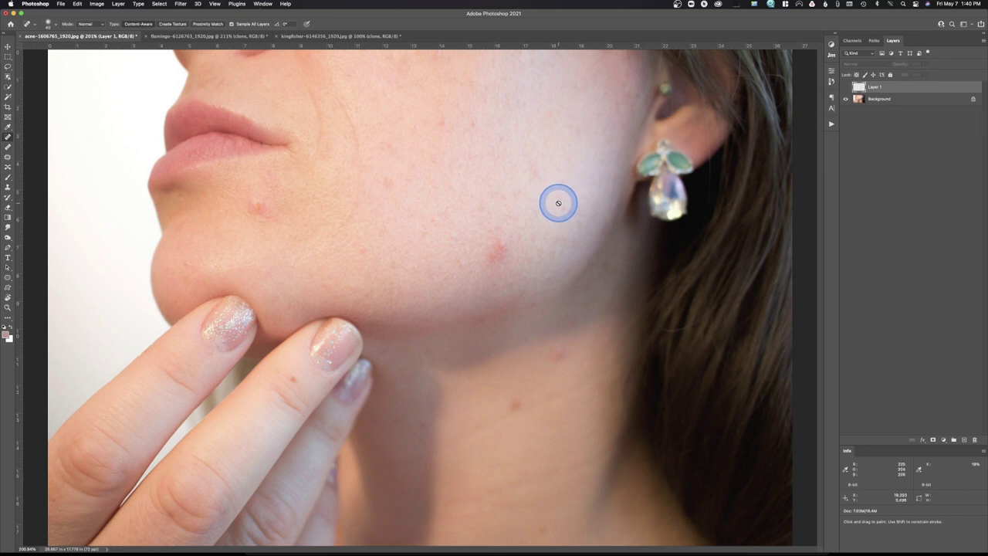
pyautogui.click(556, 202)
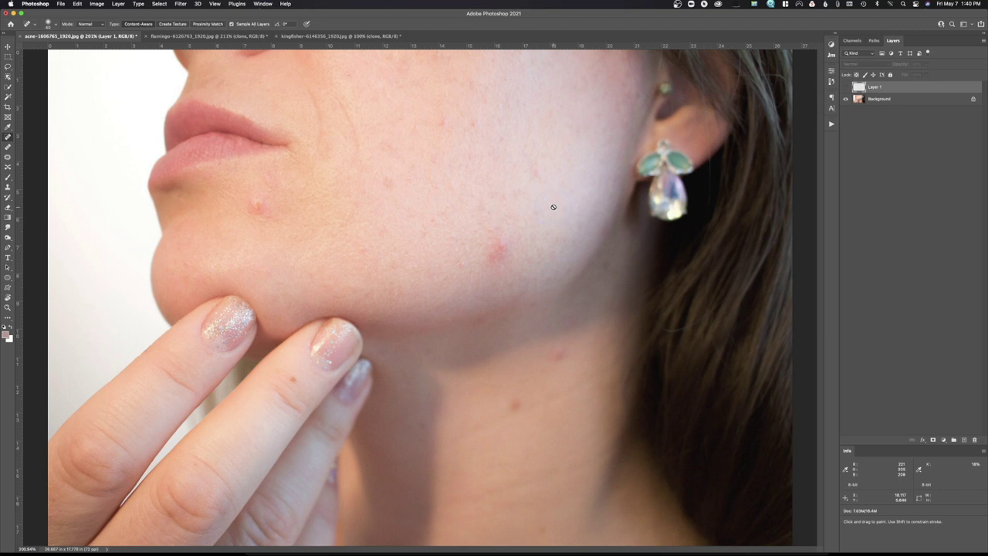
pyautogui.click(605, 170)
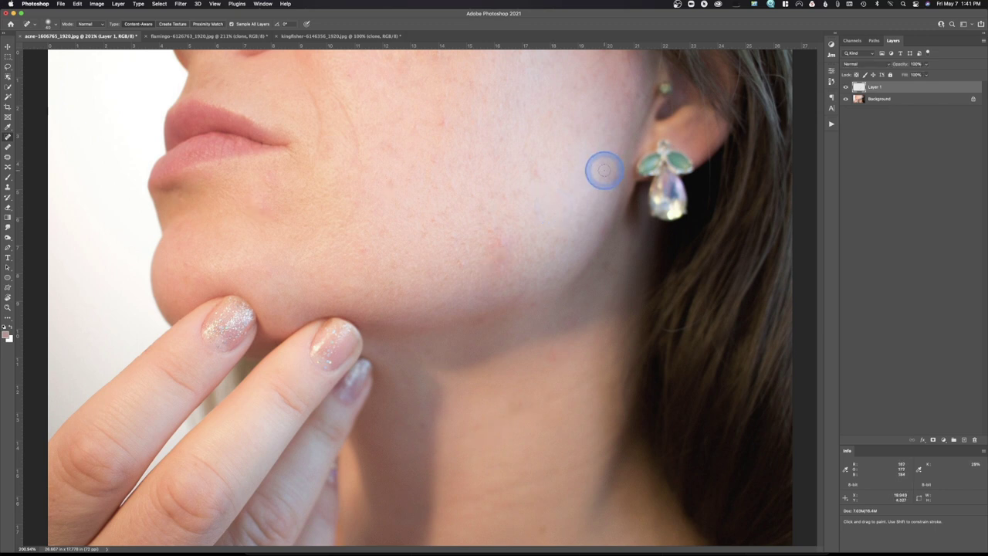
pyautogui.click(604, 169)
pyautogui.click(602, 169)
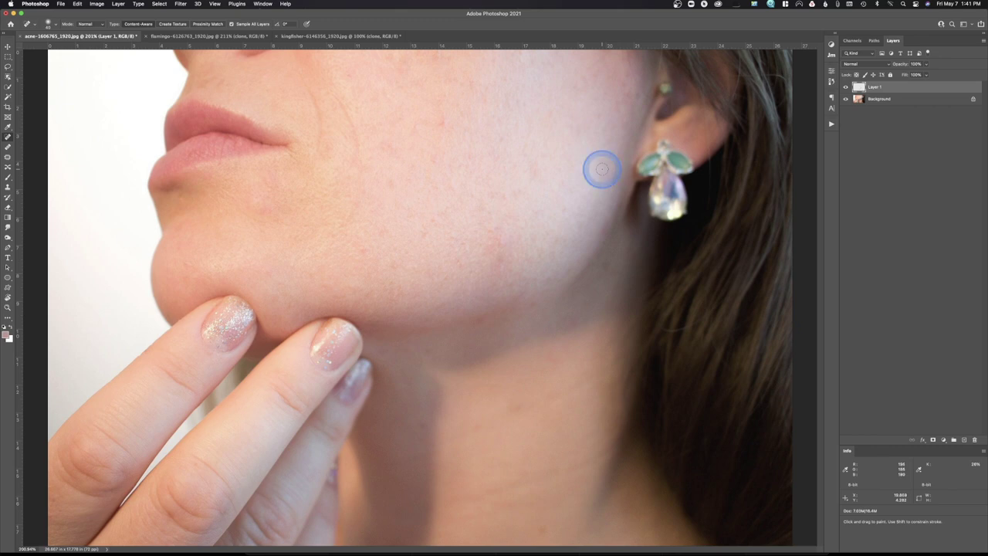